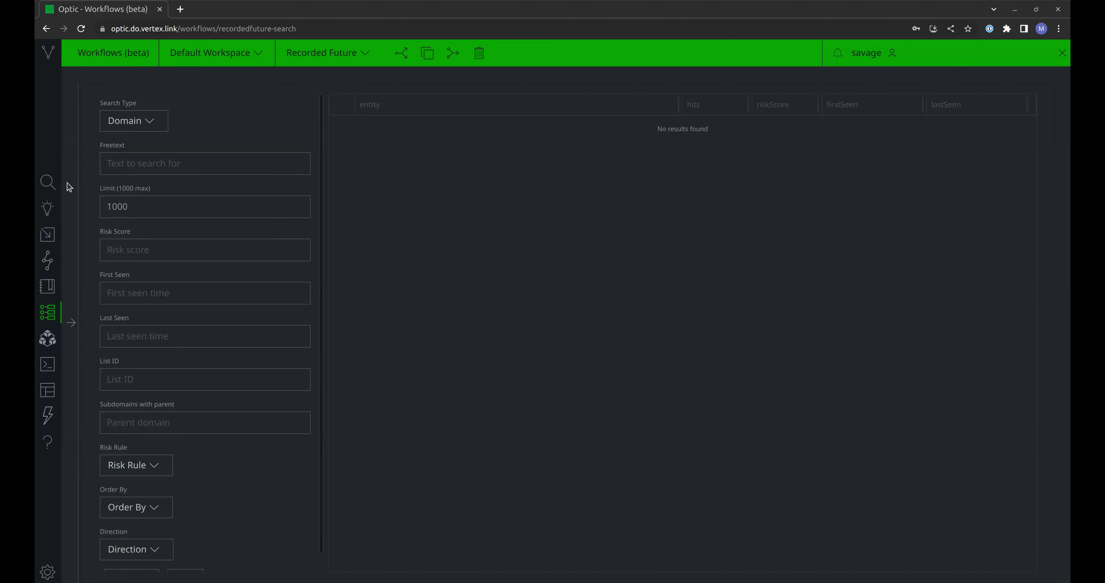
Query the Research tool for the MD5 hash 0cc73994988e8dce2a2eeab7bd410fad.
click(50, 184)
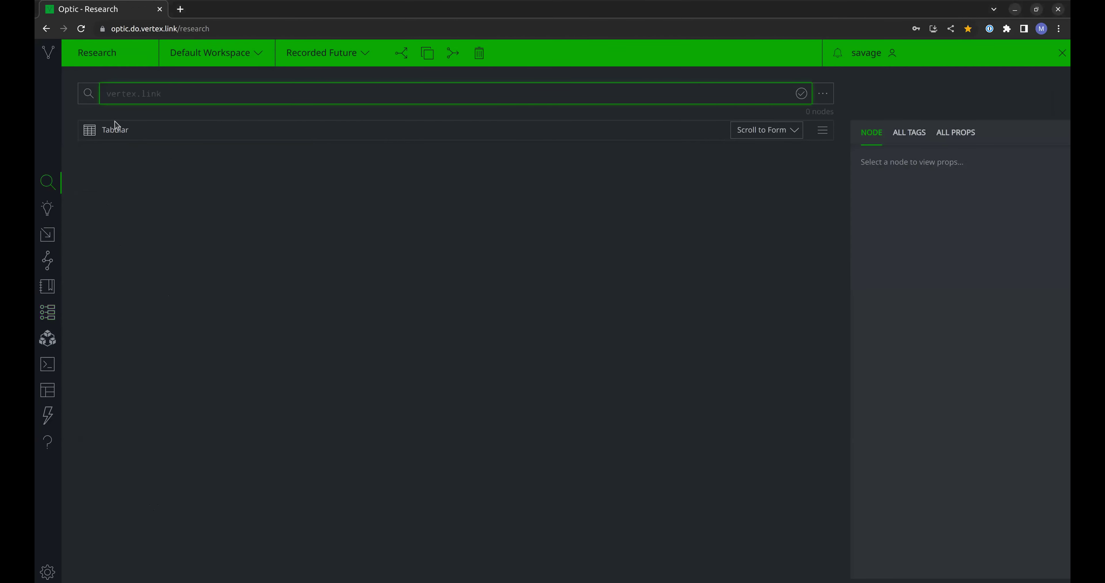
text(0cc73994988e8dce2a2eeab7bd410fad)
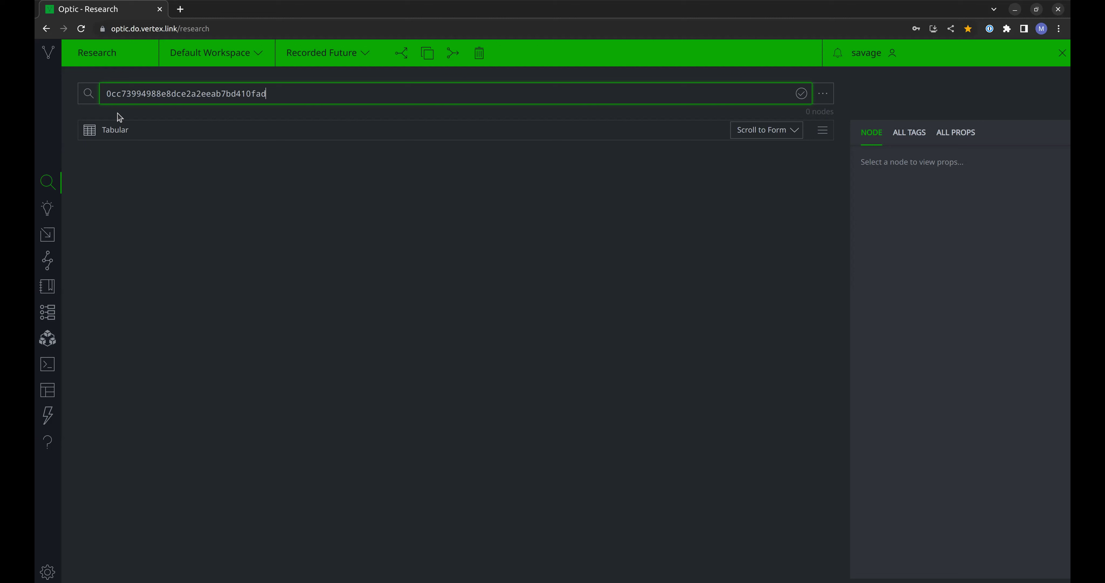
key(Return)
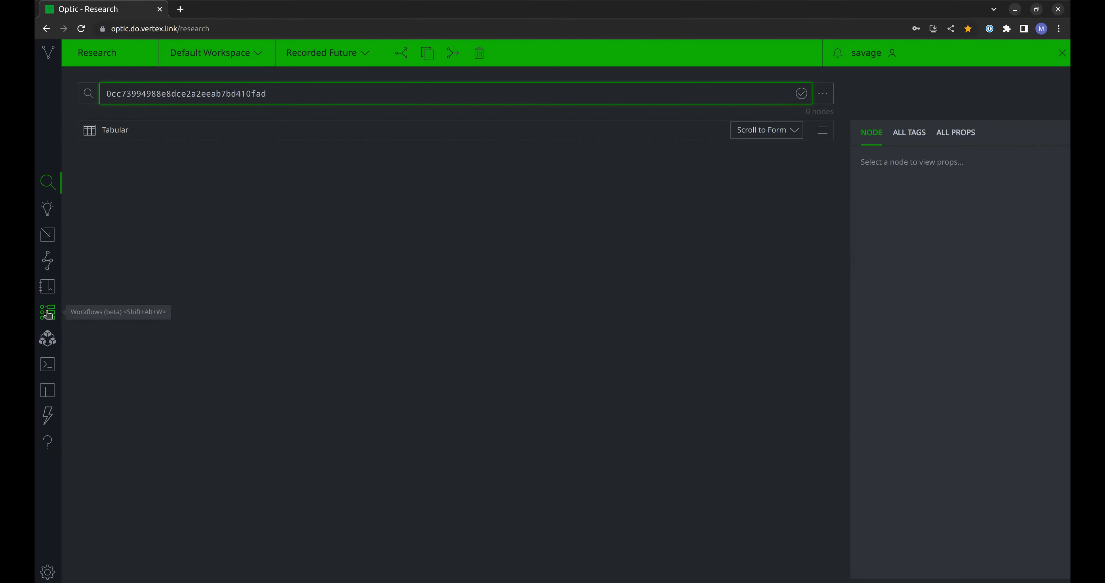
Run a Recorded Future workflow search of type Hash for 0cc73994988e8dce2a2eeab7bd410fad.
click(47, 315)
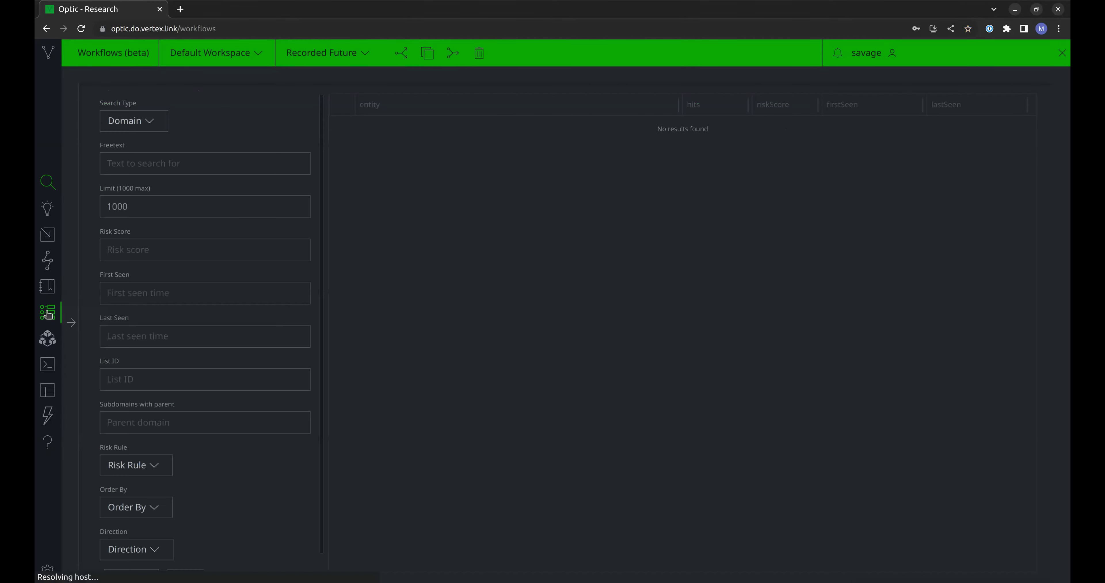
click(146, 123)
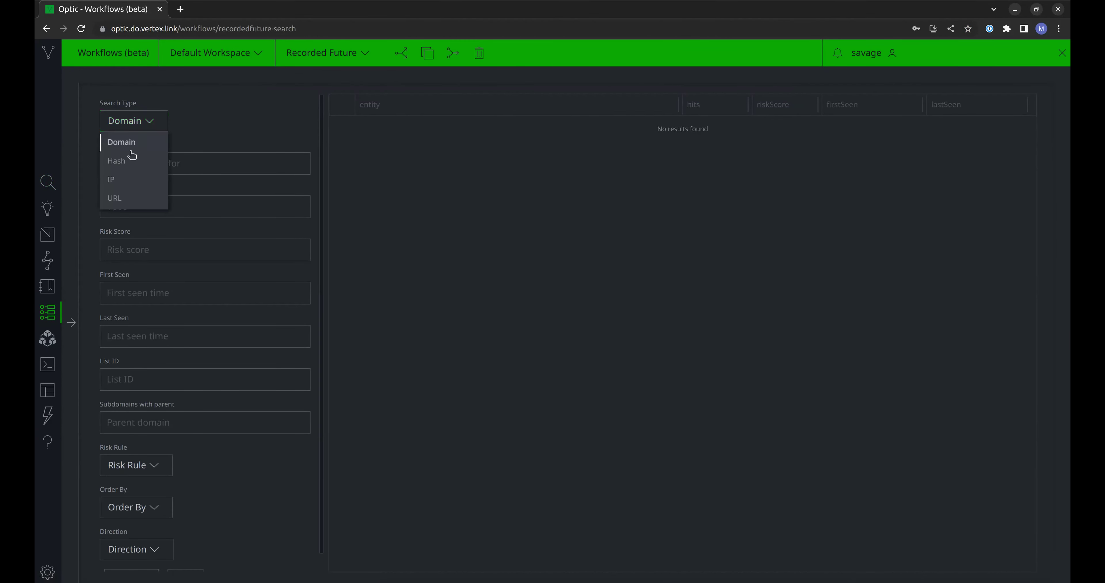
click(130, 161)
click(129, 160)
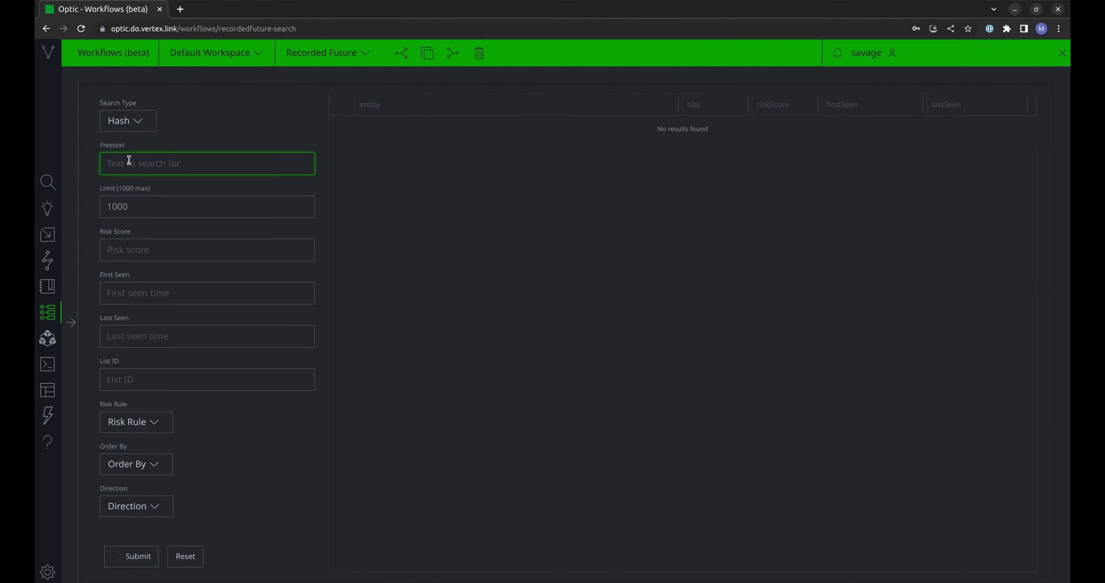
text(0cc73994988e8dce2a2eeab7bd410fad)
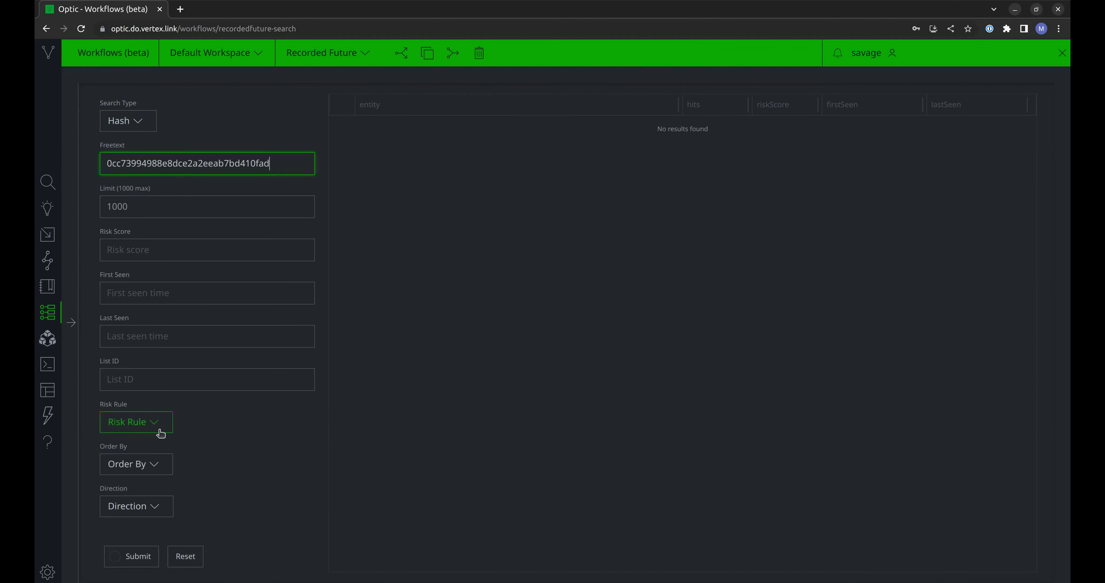
click(131, 557)
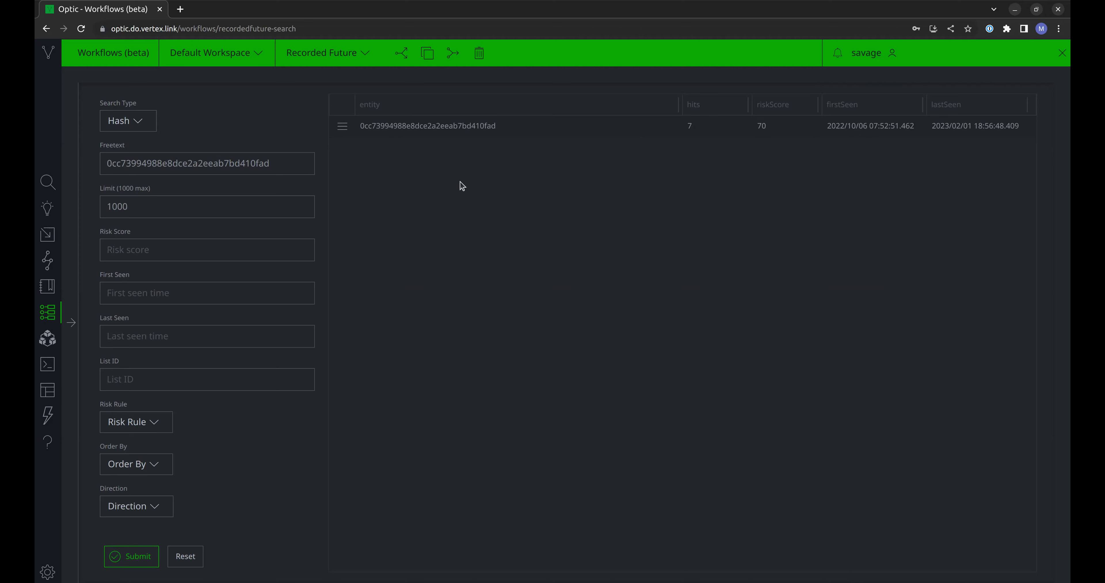
View the details of the found hash, reading its risk evidence and the MD5 indicators in the analyst notes.
click(344, 125)
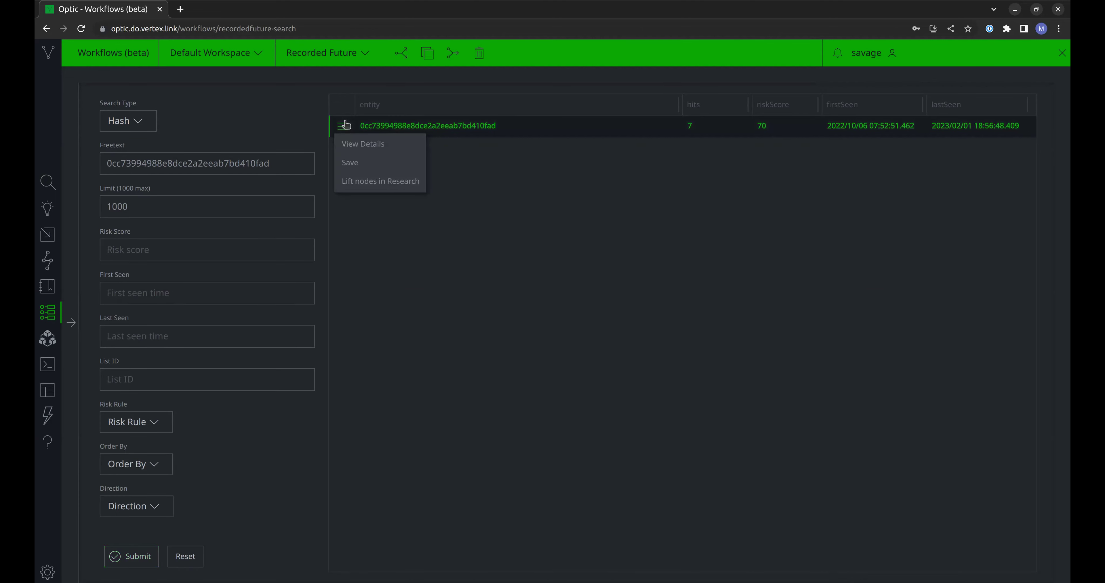
click(359, 146)
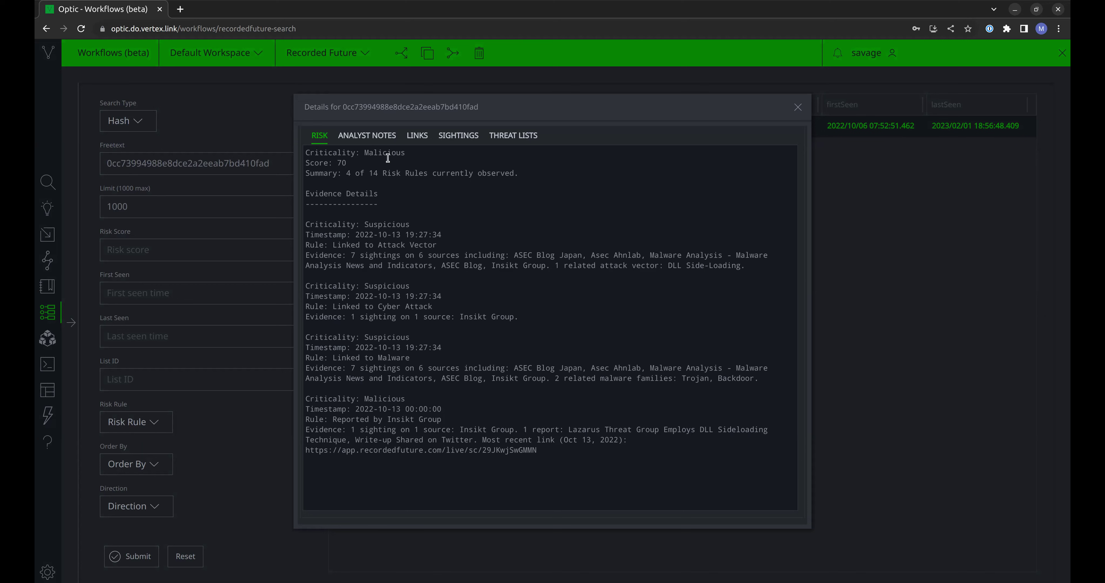
click(377, 136)
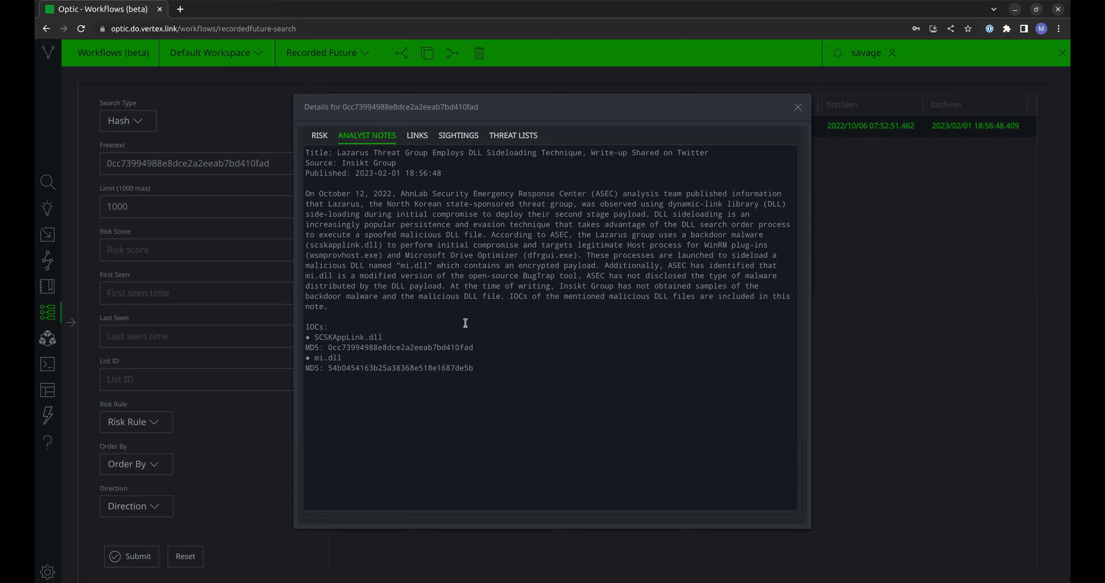
double_click(394, 368)
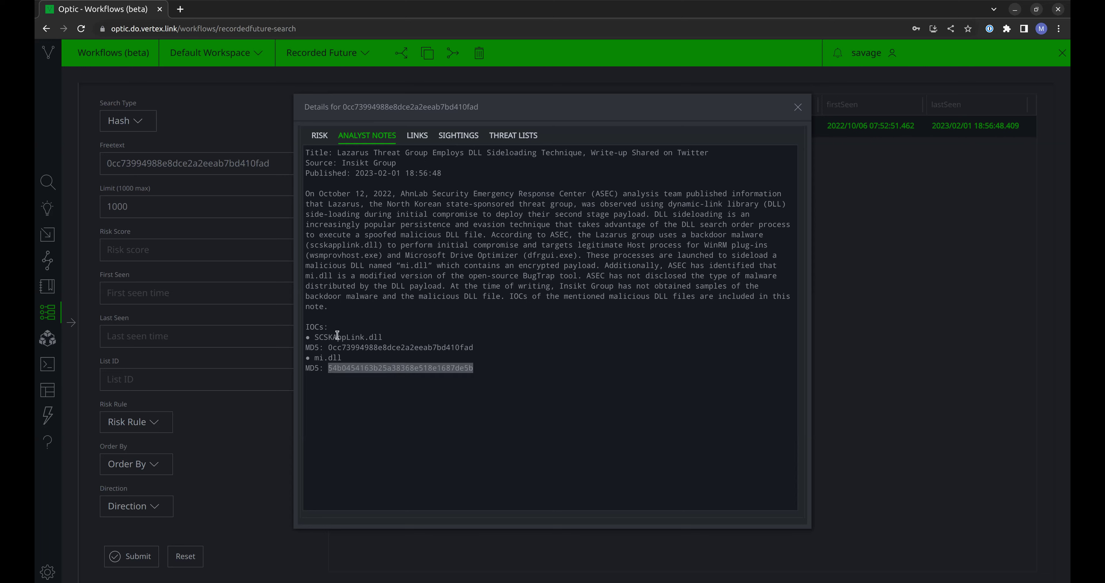
click(402, 195)
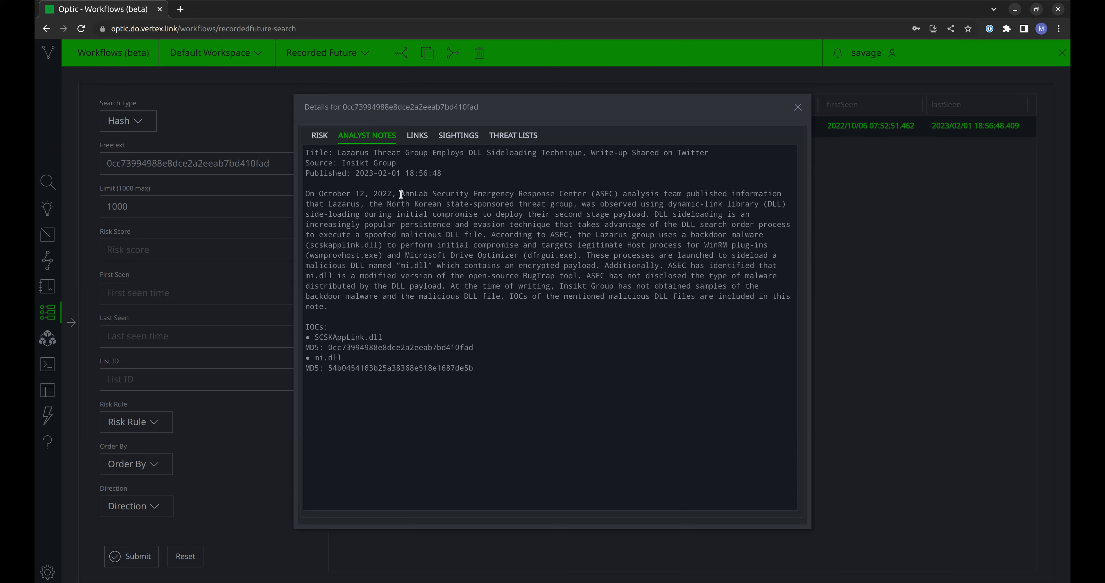
Review the hash's links, including the threat actor, its sightings and threat lists, and close the details.
click(416, 136)
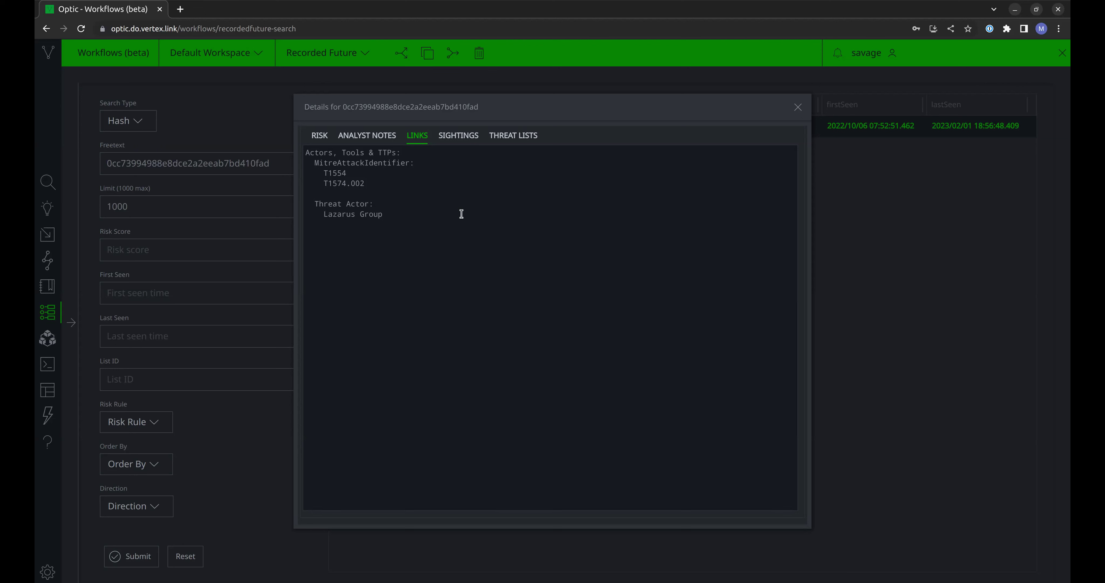
triple_click(376, 217)
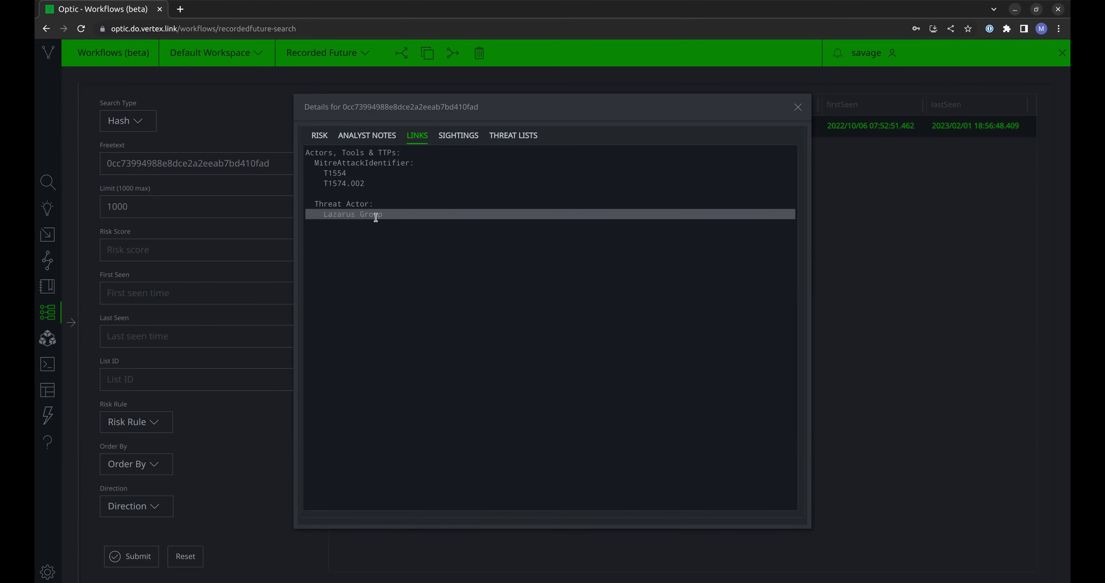
click(434, 210)
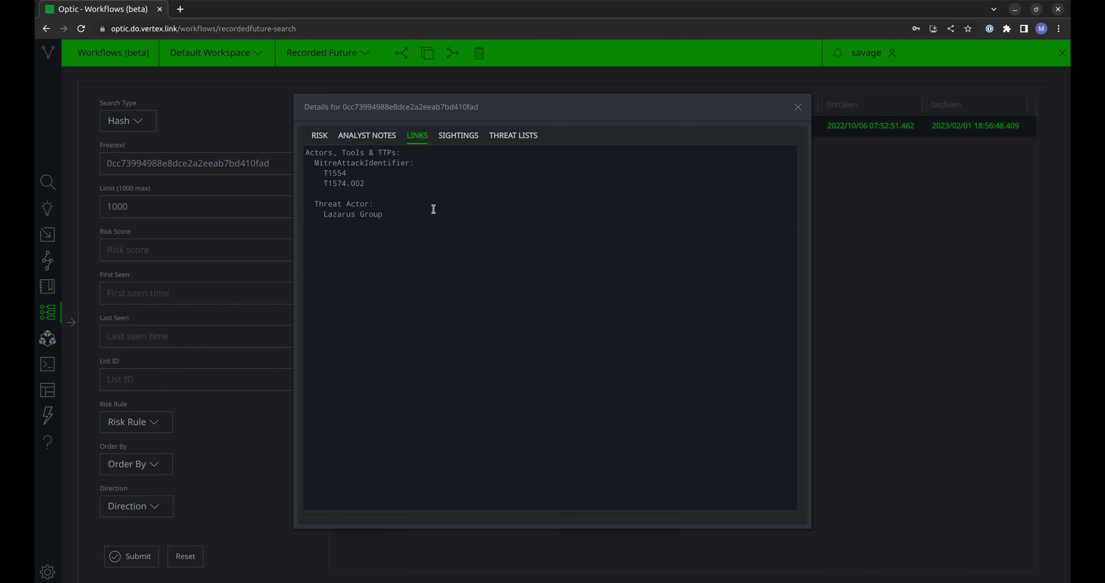
click(473, 143)
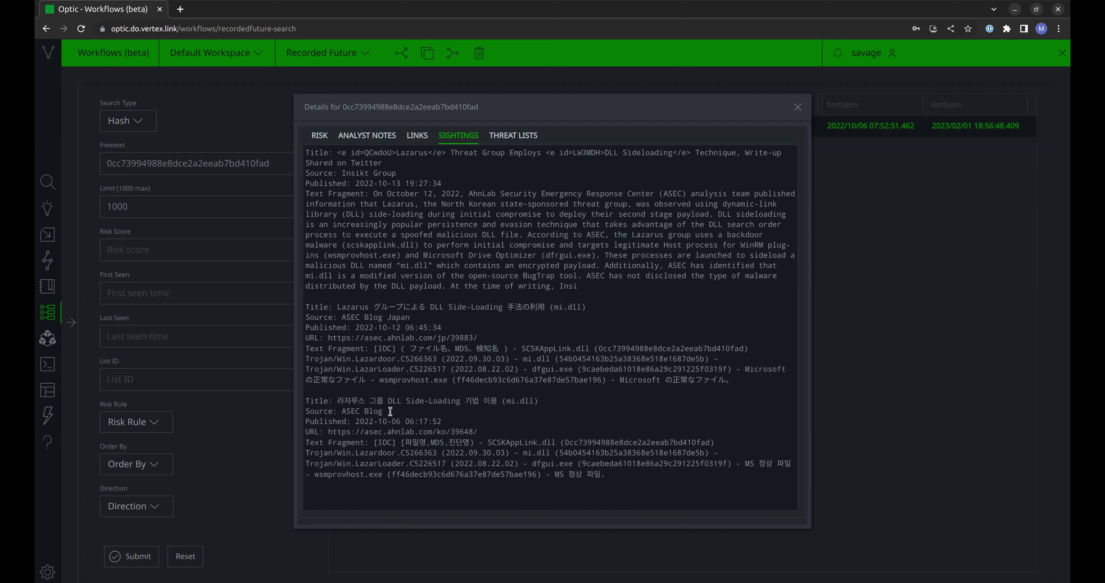
click(513, 136)
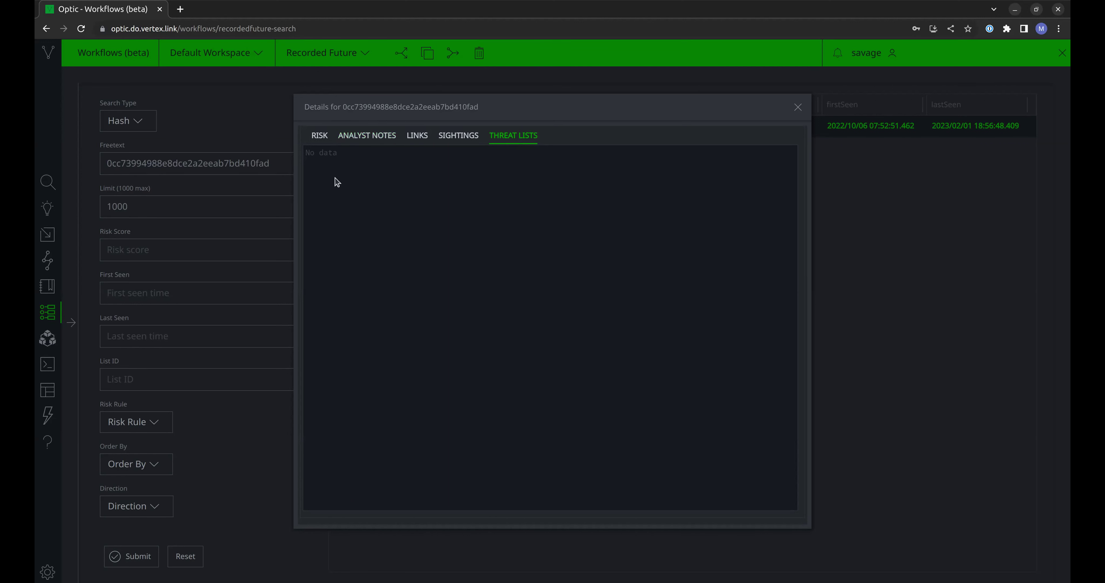
click(796, 108)
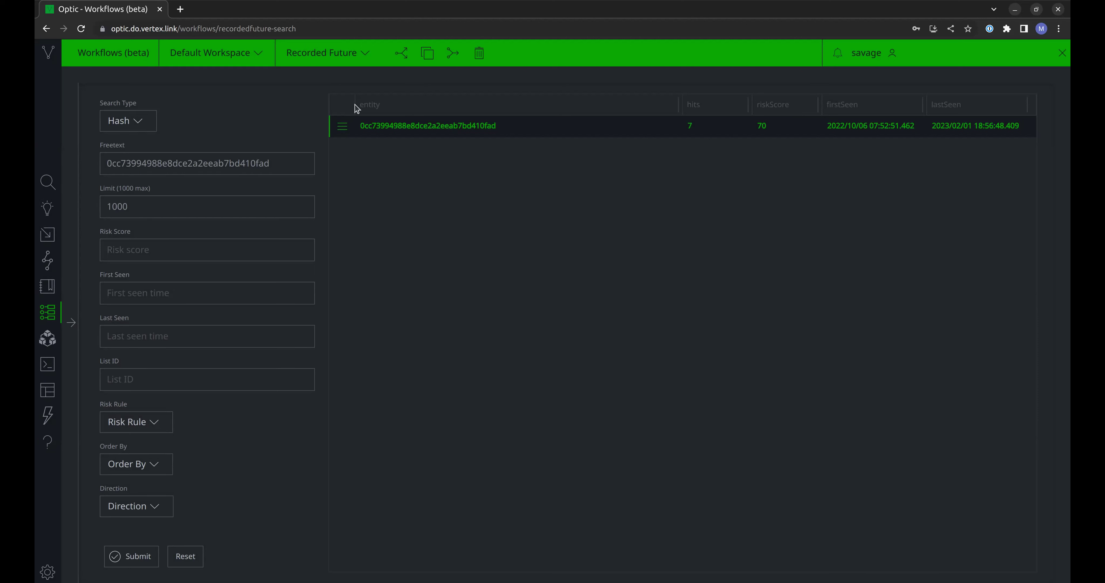
Save the Recorded Future hash result and lift its node in Research.
click(342, 126)
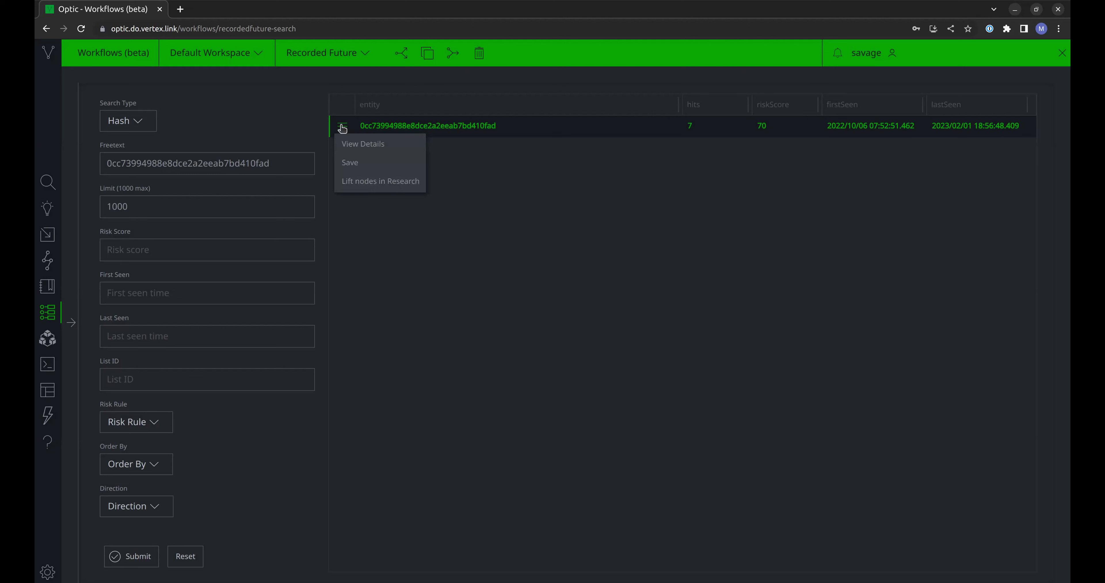
click(345, 166)
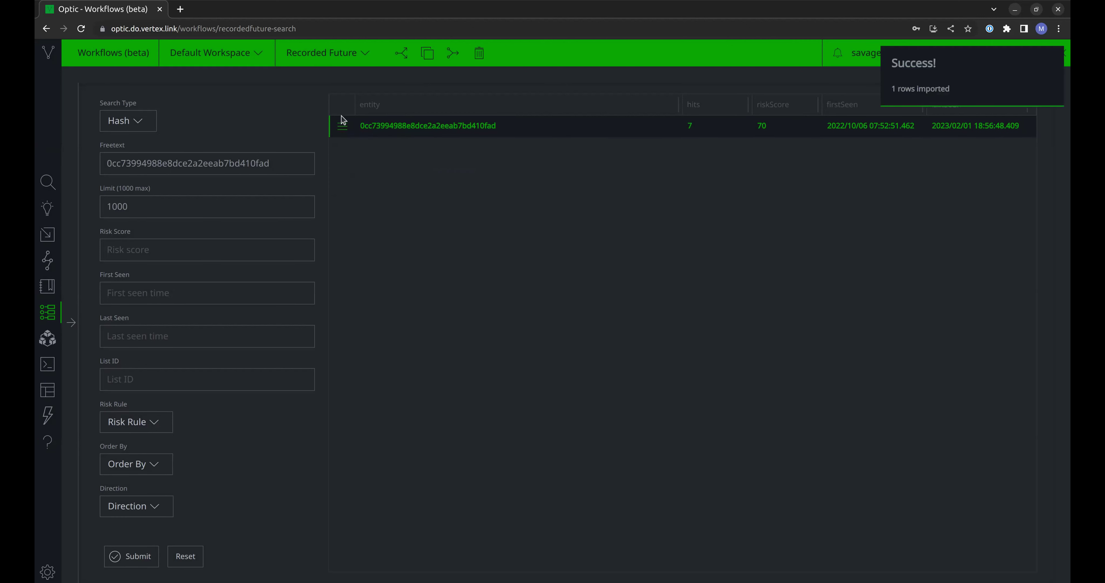
click(342, 126)
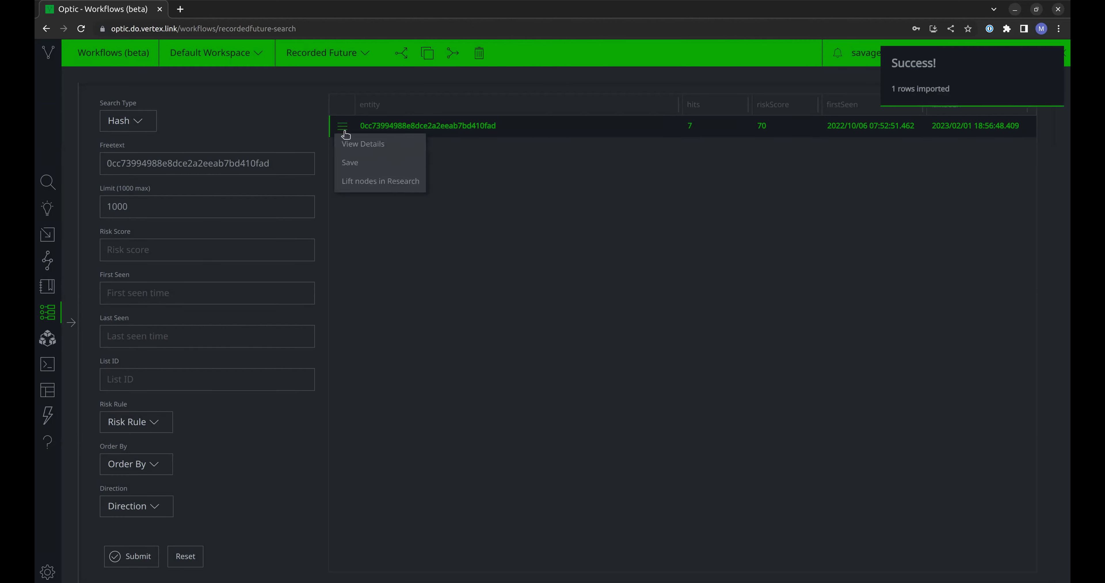
click(360, 182)
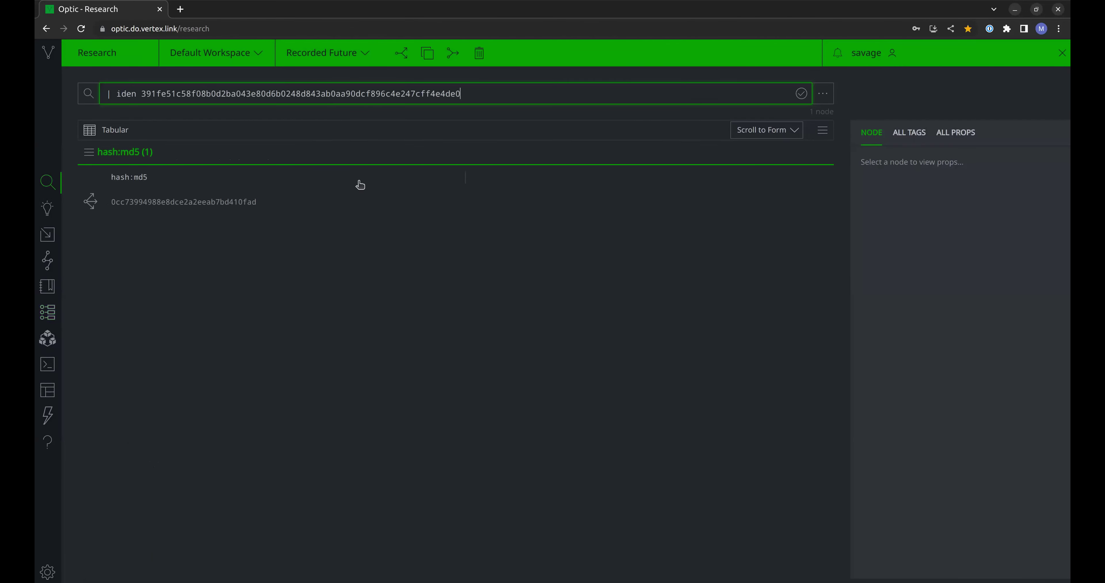
Run the synapse-recordedfuture coreferences action on the lifted hash:md5 node.
click(206, 202)
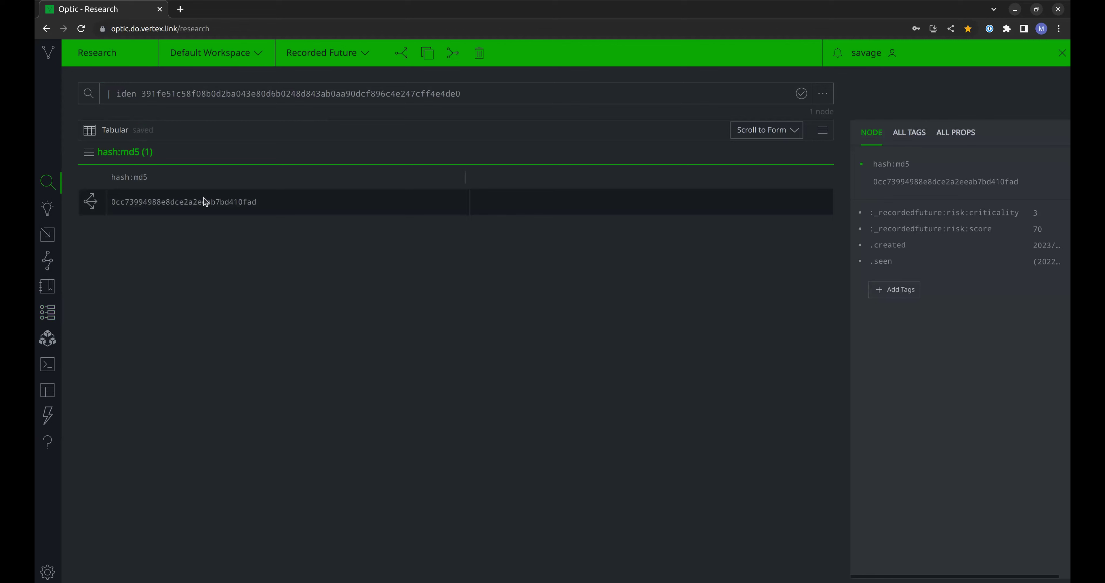
right_click(204, 199)
mouse_move(255, 281)
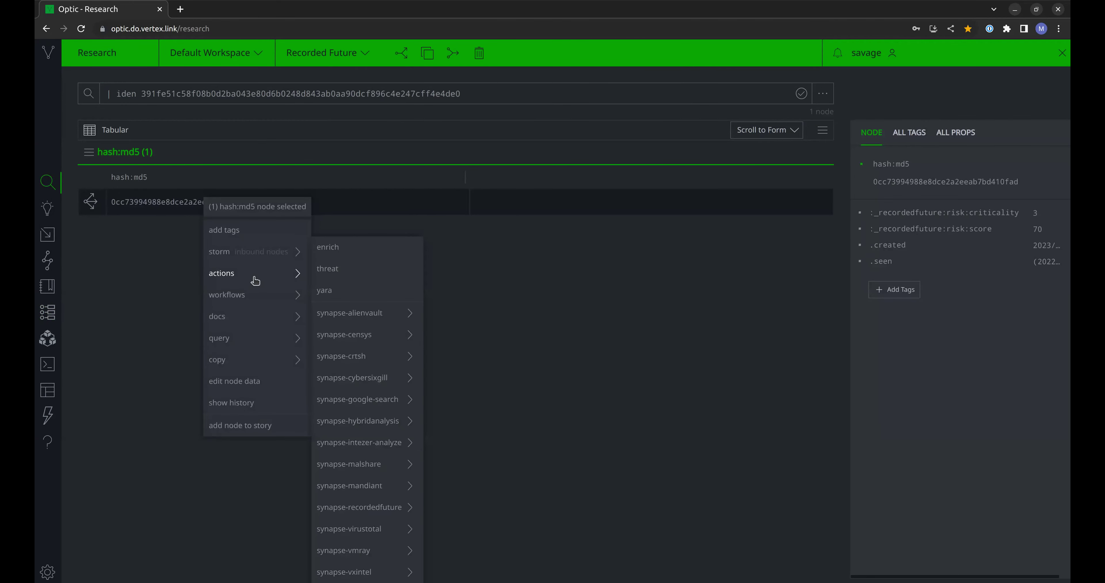
mouse_move(358, 472)
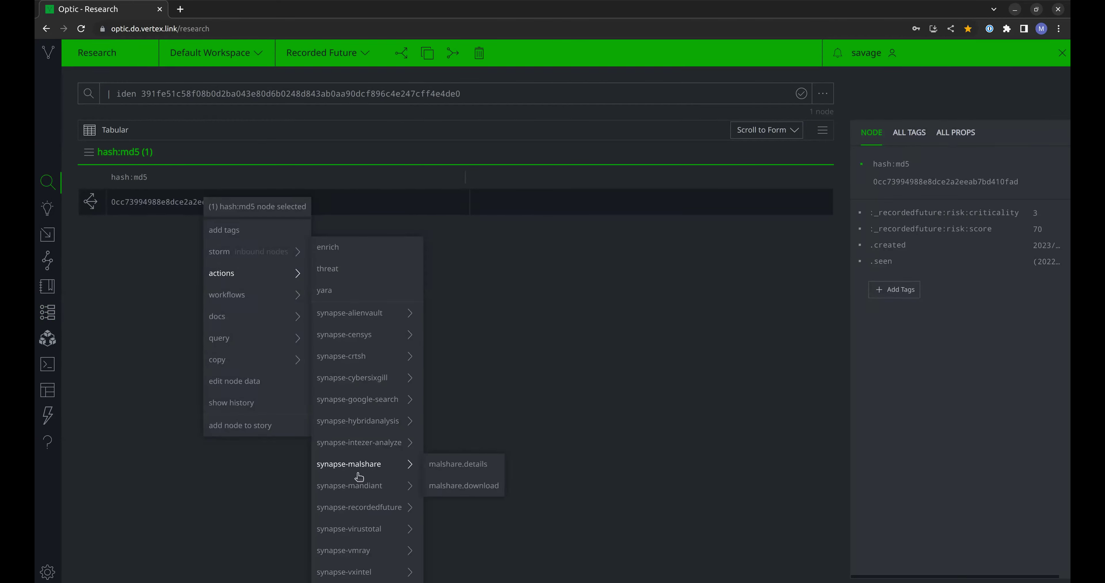
mouse_move(365, 508)
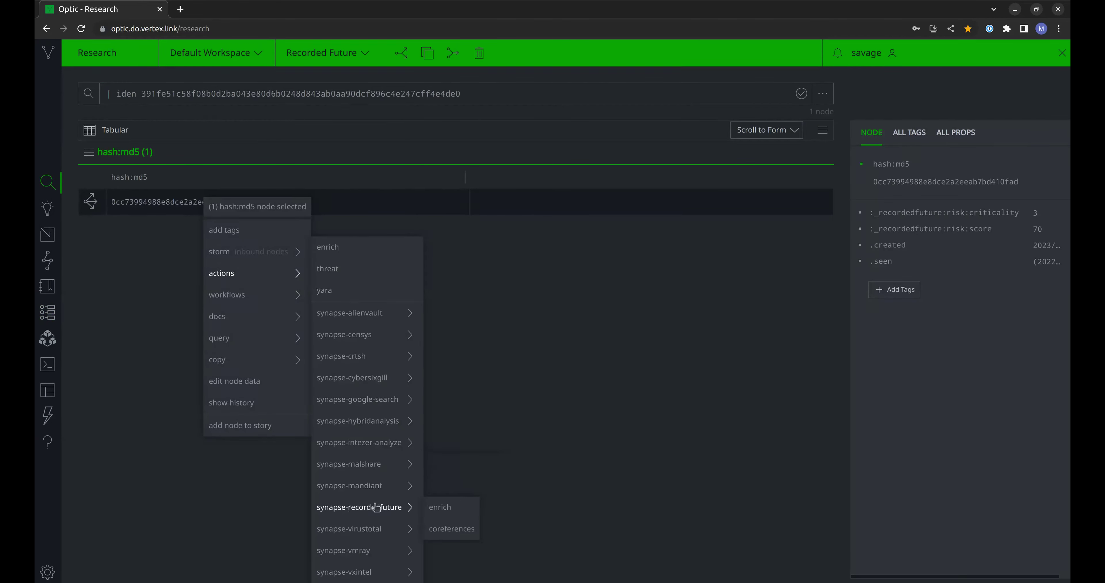
click(452, 529)
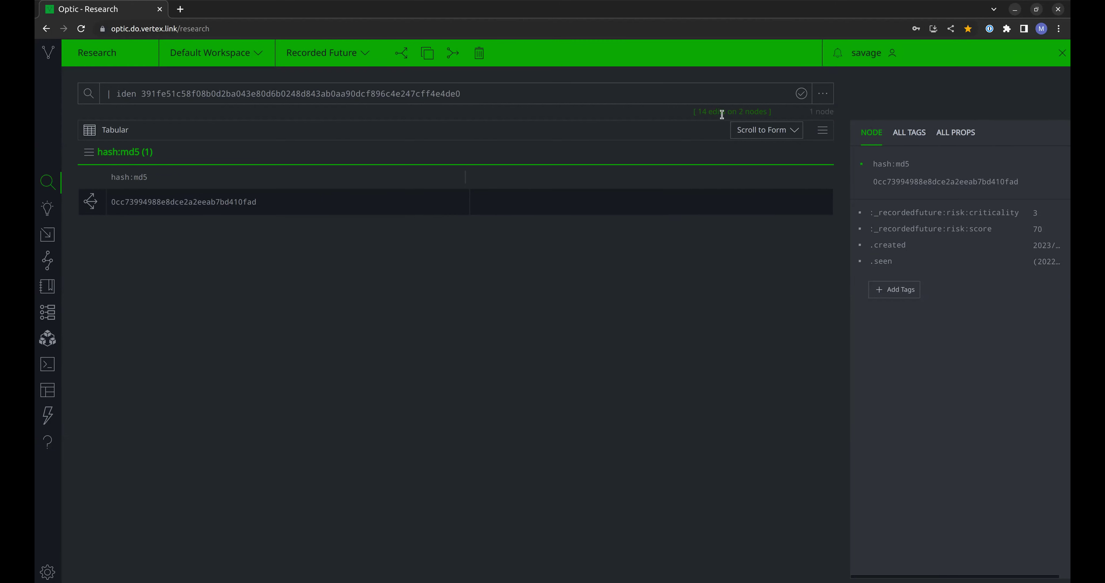
Explore the nodes adjacent to the MD5 hash and pivot onward from the recordedfuture it:exec:query node.
click(92, 202)
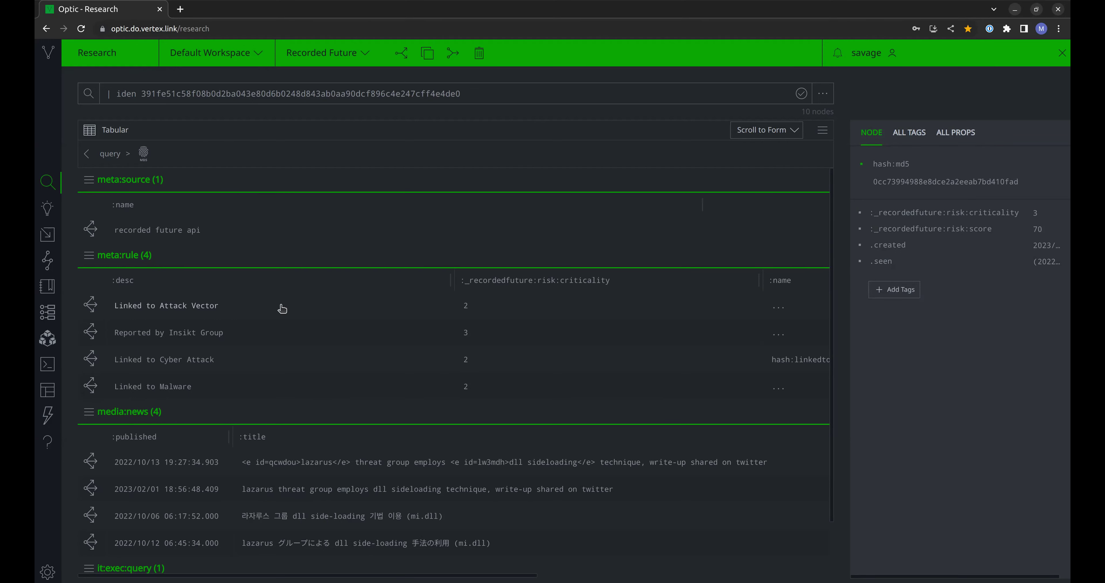
scroll(281, 309, down, 1)
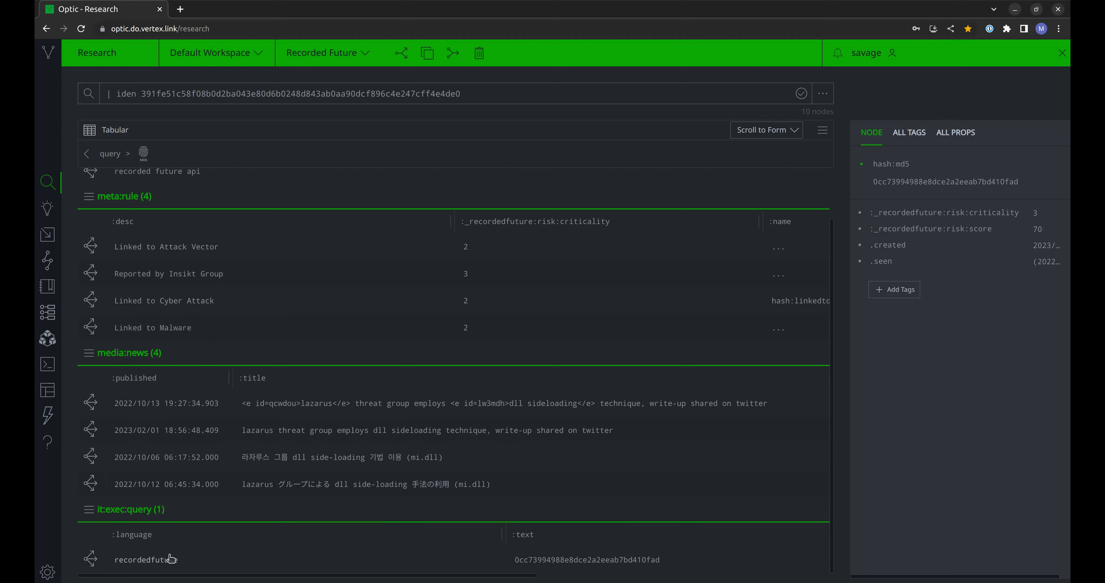
click(166, 566)
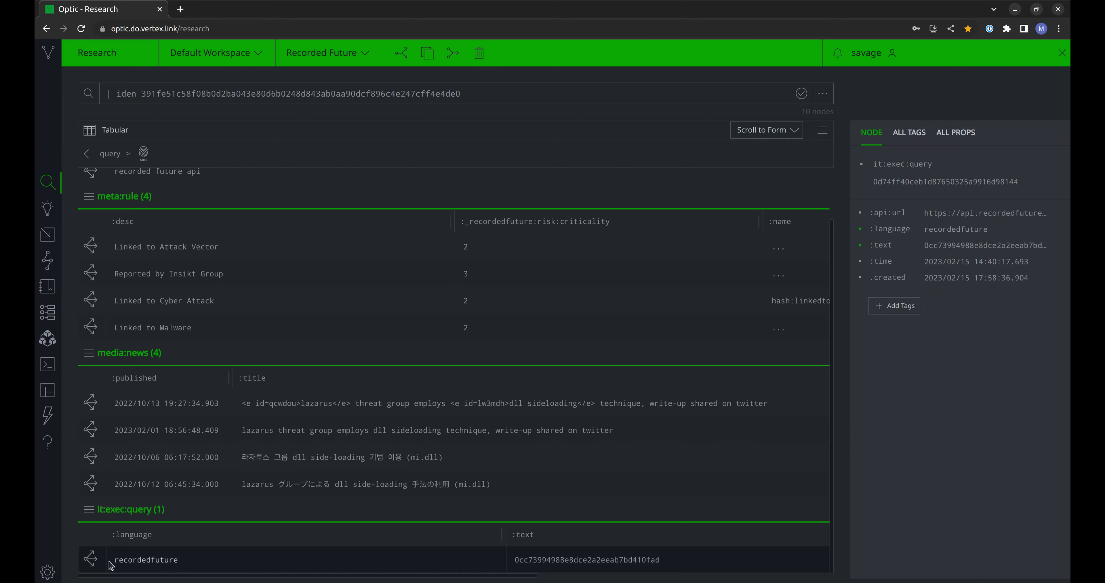
click(91, 559)
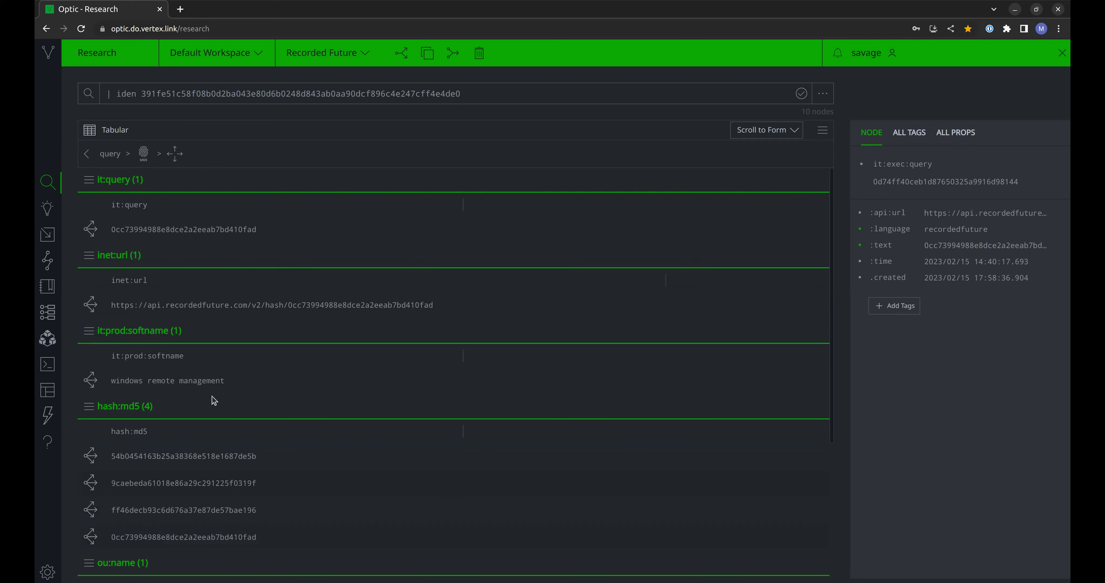
Inspect the windows remote management node, select the first three hash:md5 nodes, and examine the organization and attack type nodes.
click(212, 383)
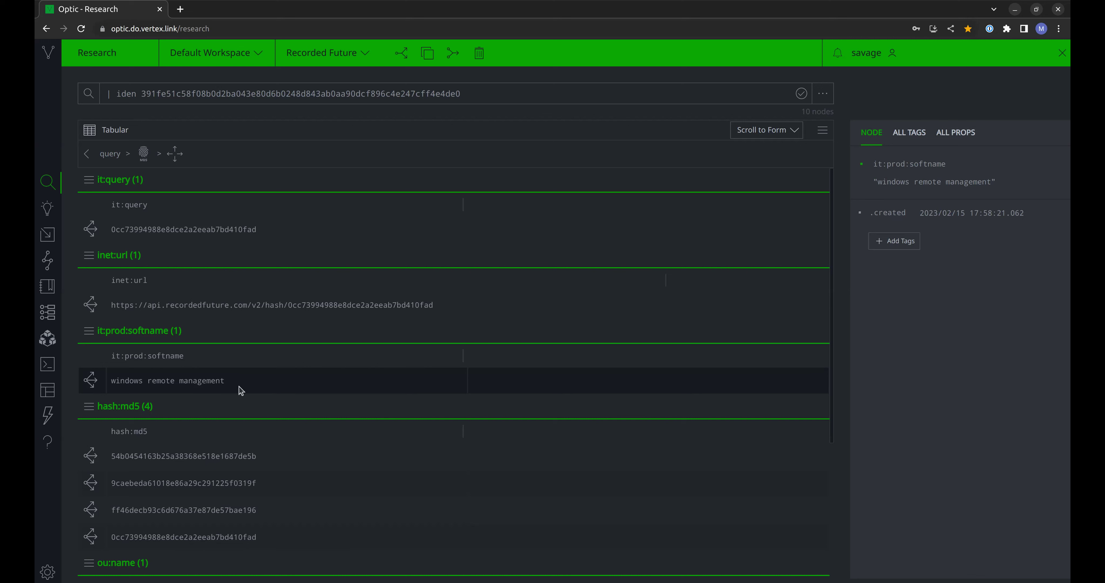
click(186, 452)
shift+click(171, 509)
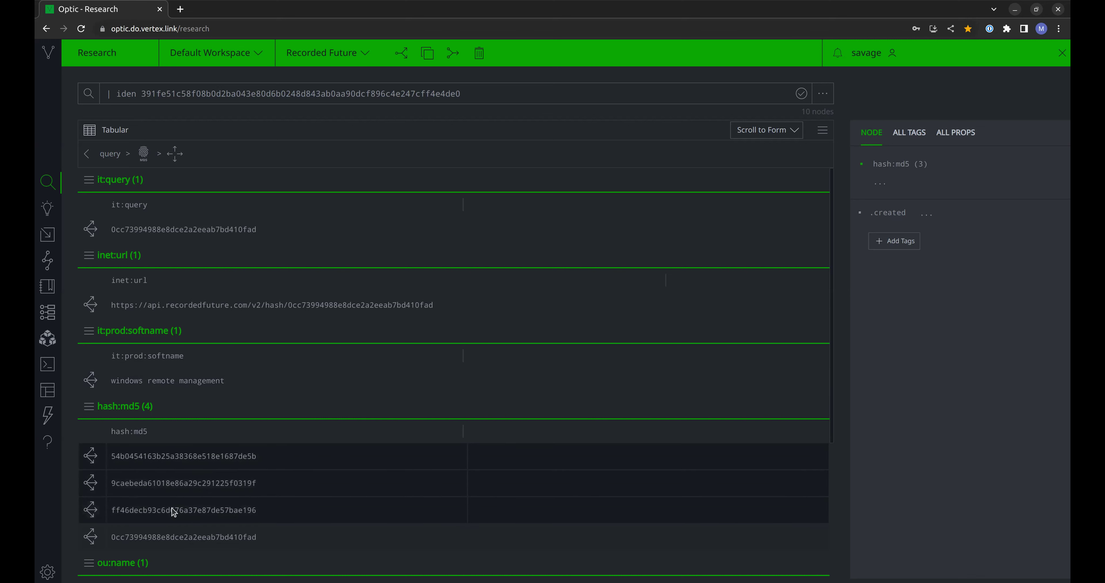
scroll(300, 492, down, 4)
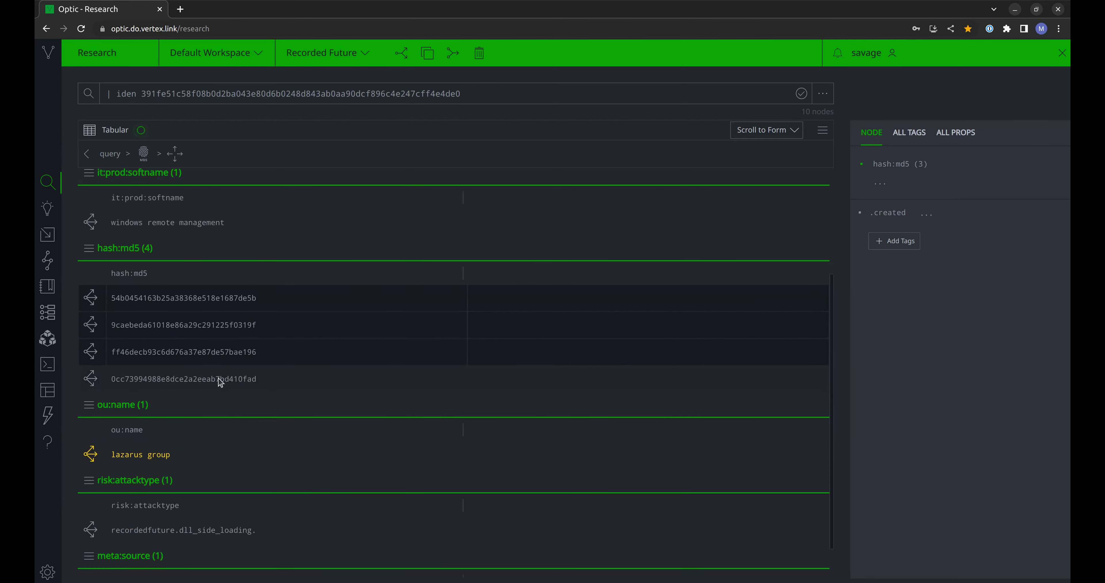
Inspect the details of the lazarus group ou:name node and the recordedfuture.dll_side_loading. attack type node.
click(172, 464)
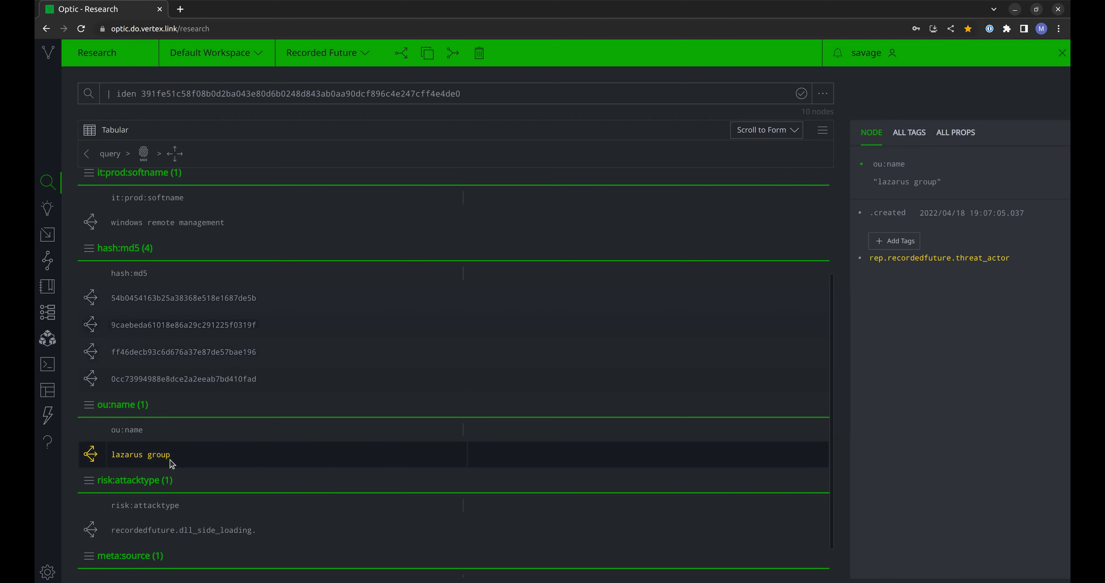
scroll(261, 437, down, 1)
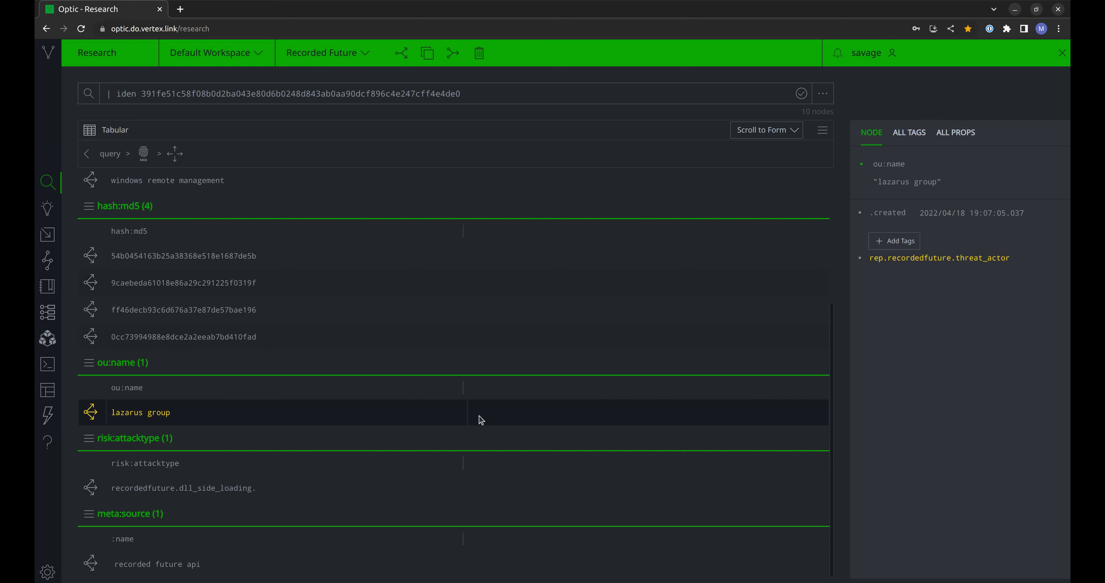
click(220, 497)
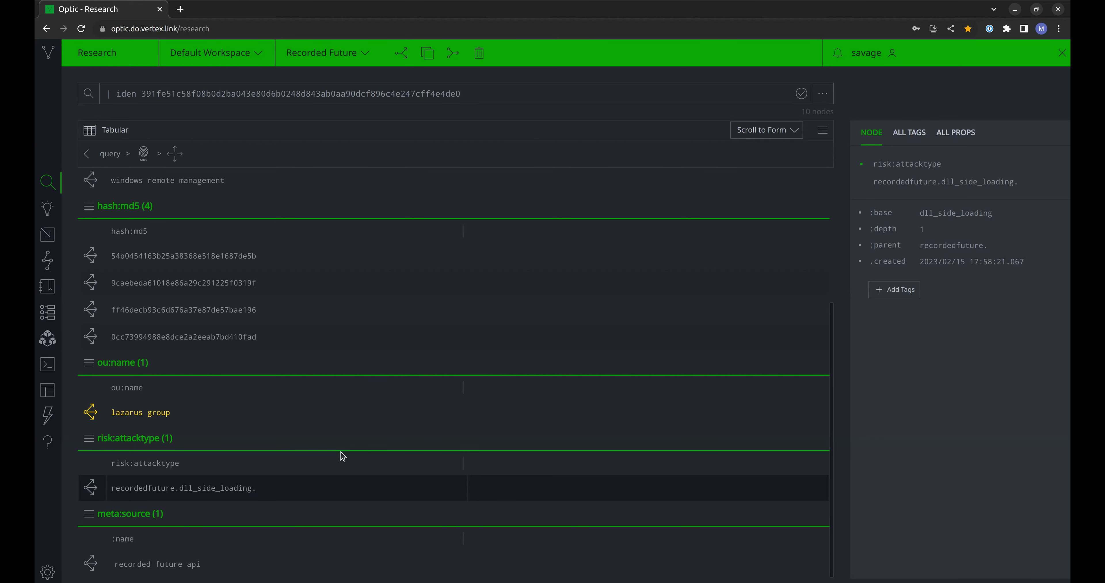
scroll(341, 452, up, 1)
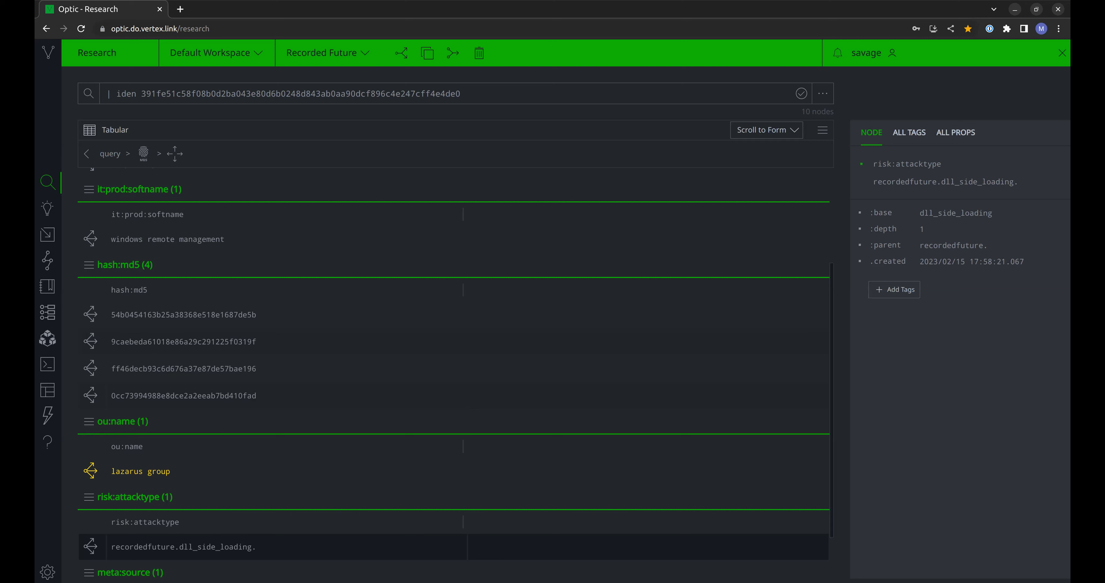
Return to the Recorded Future search workflow, switch the search type to Domain and clear the freetext hash.
click(48, 312)
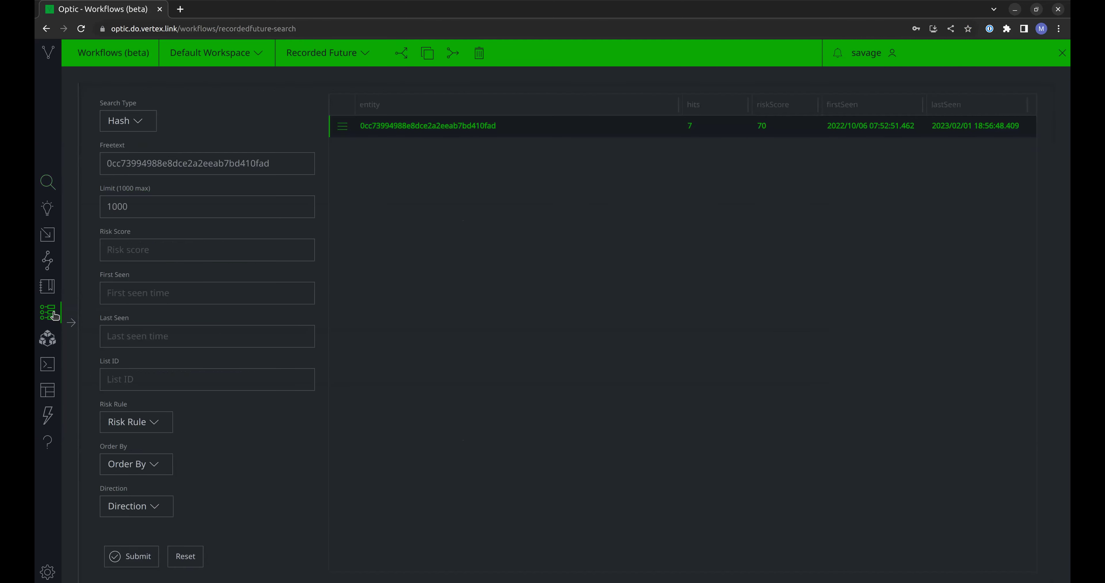
click(137, 125)
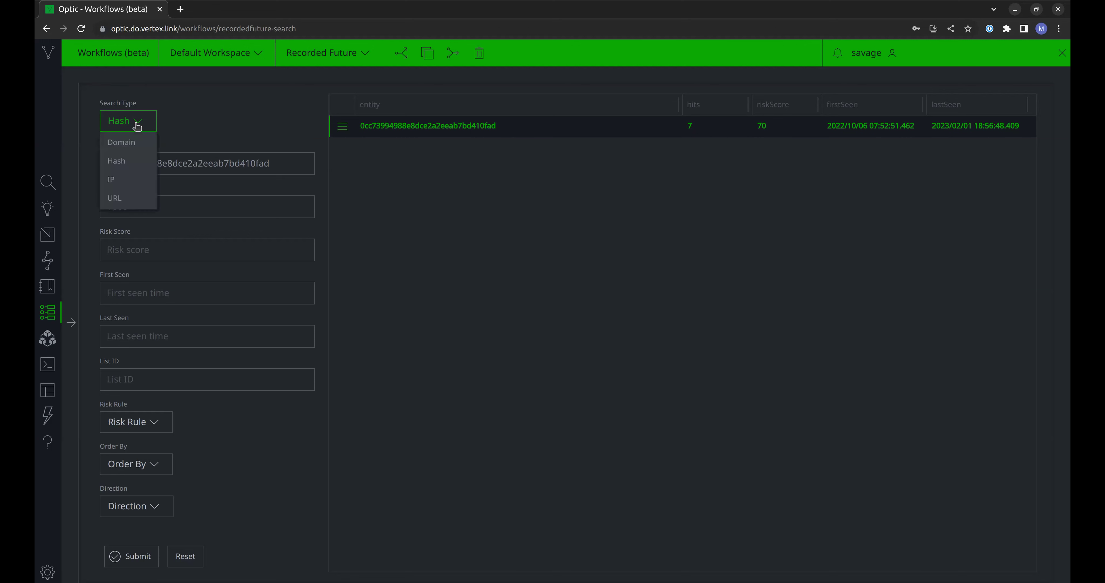
click(136, 144)
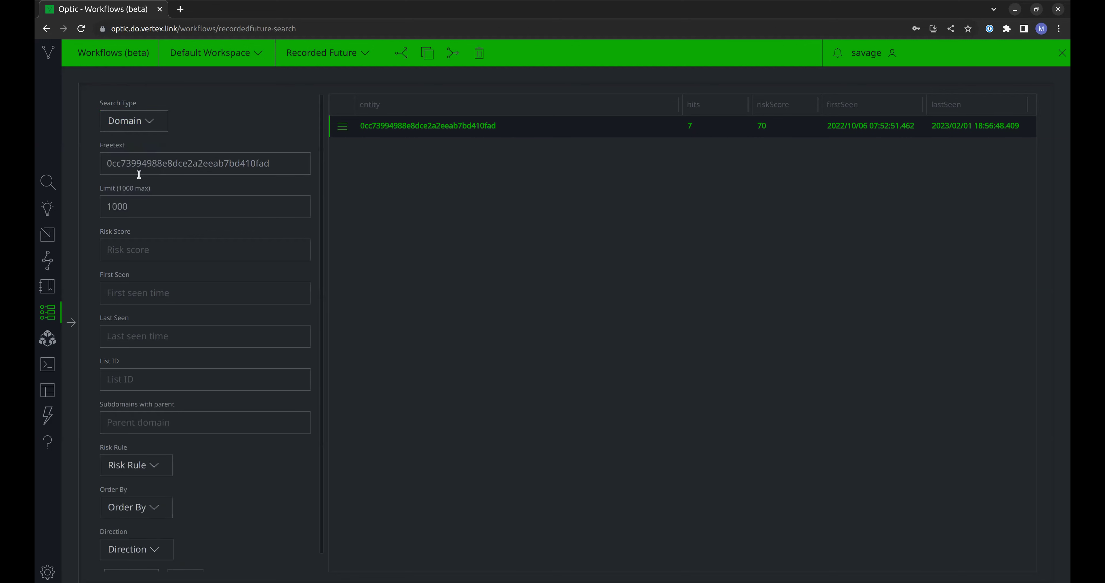
double_click(140, 164)
key(BackSpace)
Limit the domain search to 15 results and set its risk rule to Recently Reported by Insikt Group.
click(136, 198)
double_click(136, 198)
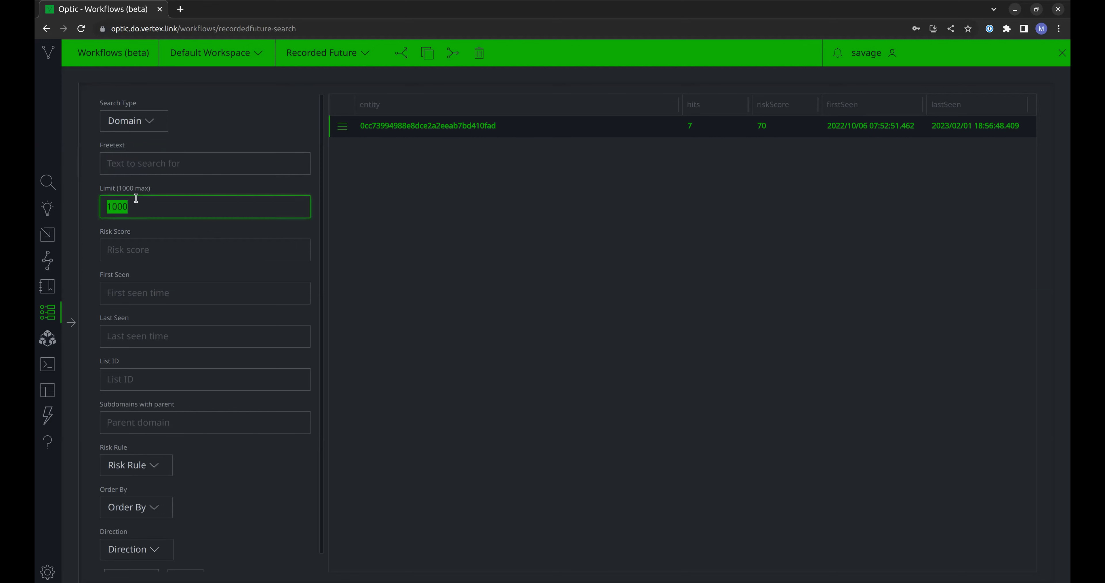
text(15)
click(195, 229)
scroll(216, 448, down, 1)
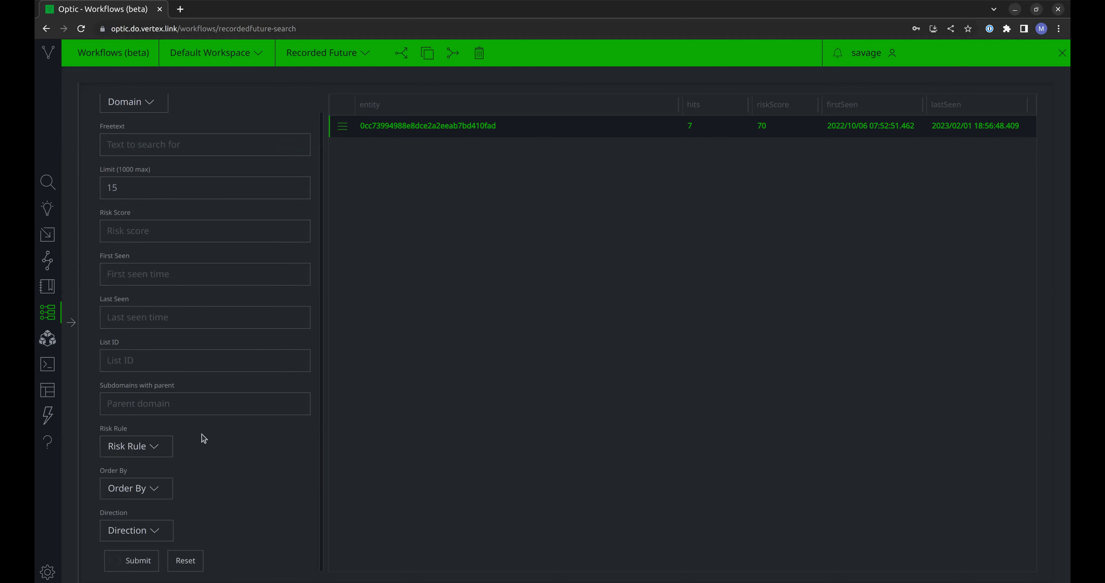
click(155, 445)
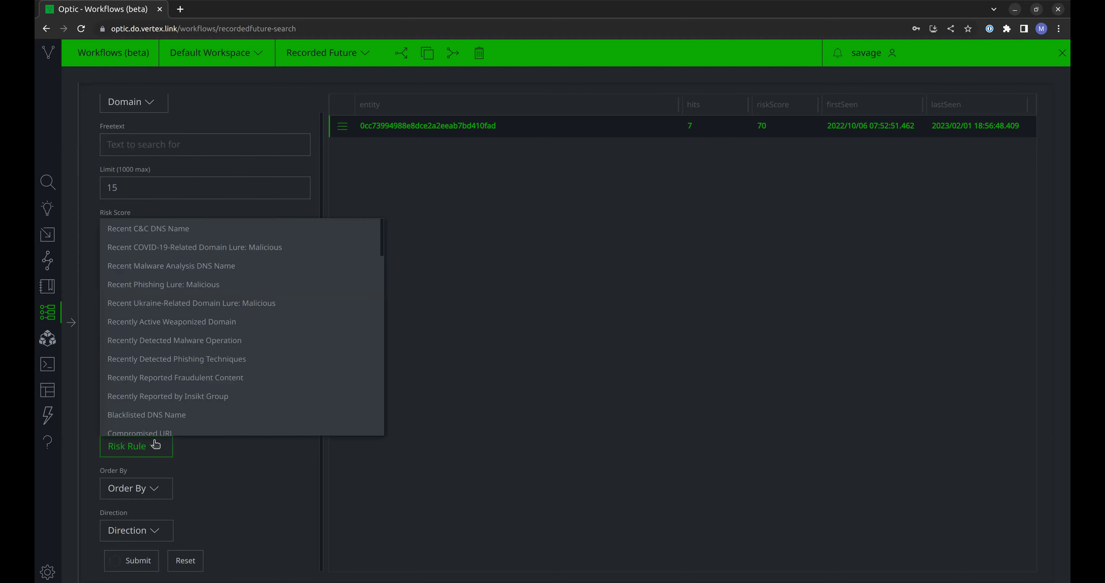
click(236, 402)
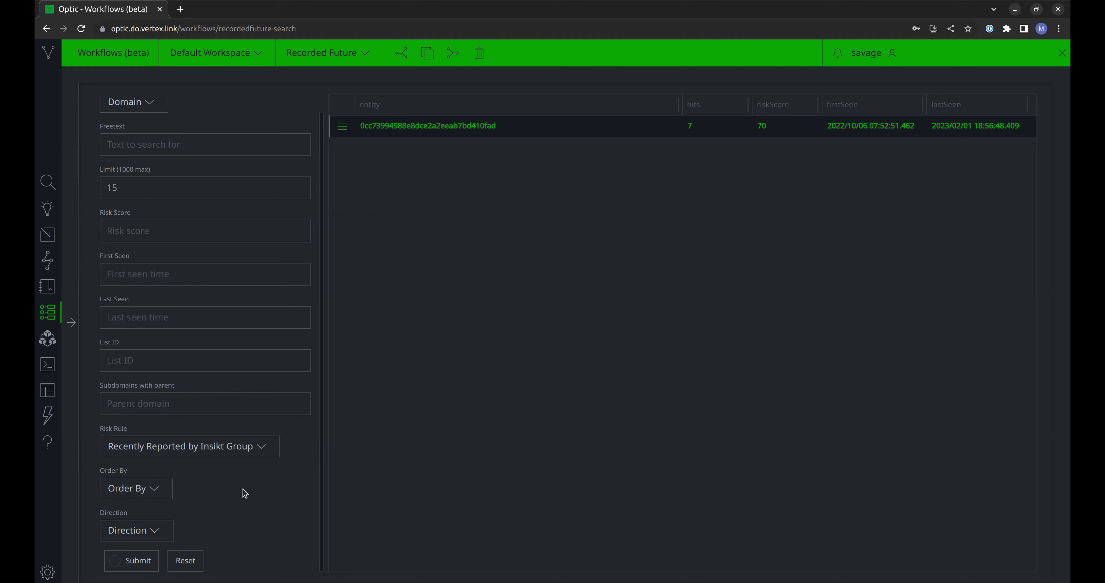
Order the domain search by Criticality in Descending direction and submit it.
click(154, 488)
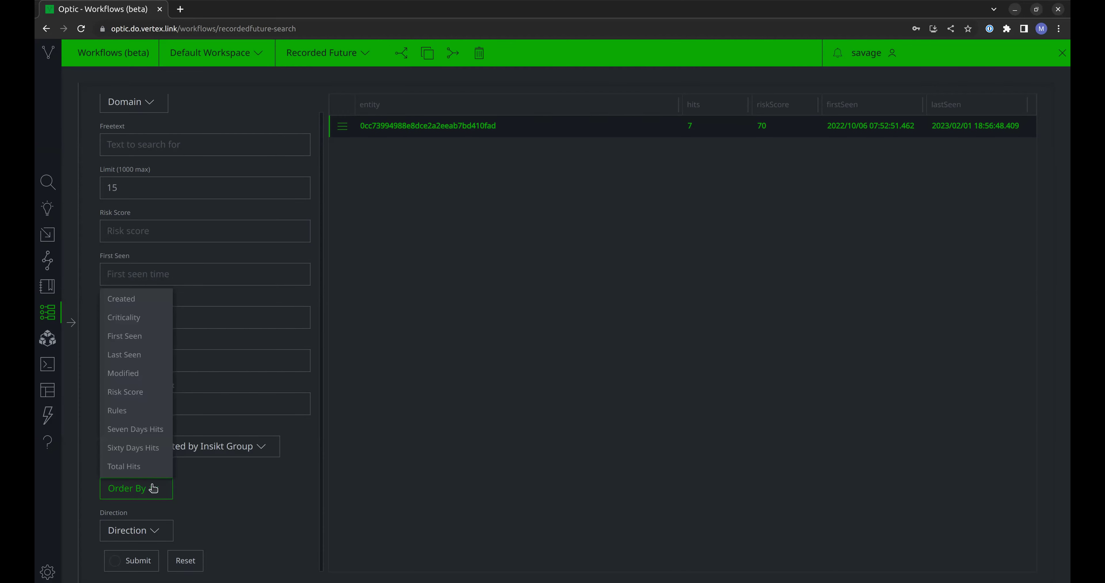
click(147, 318)
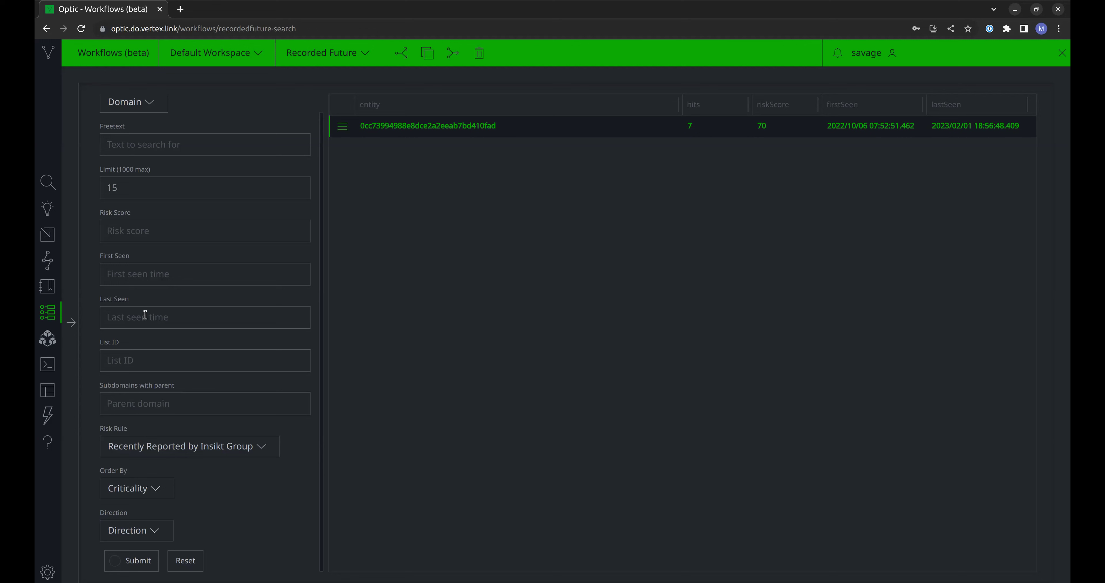
click(137, 536)
click(128, 571)
click(128, 567)
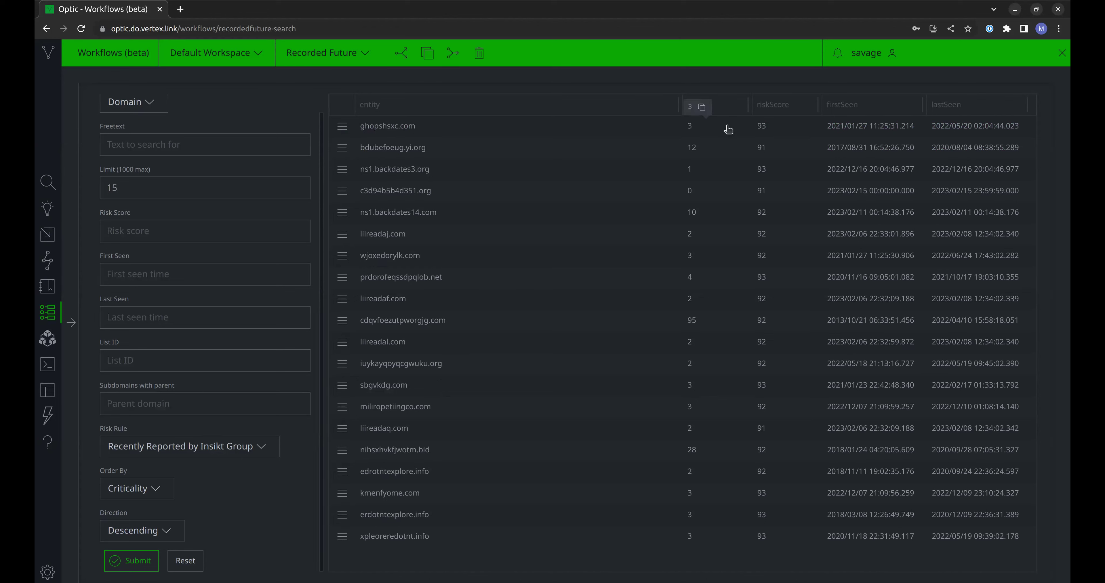
Sort the domain results by riskScore, trying lowest first before settling on highest first.
click(782, 107)
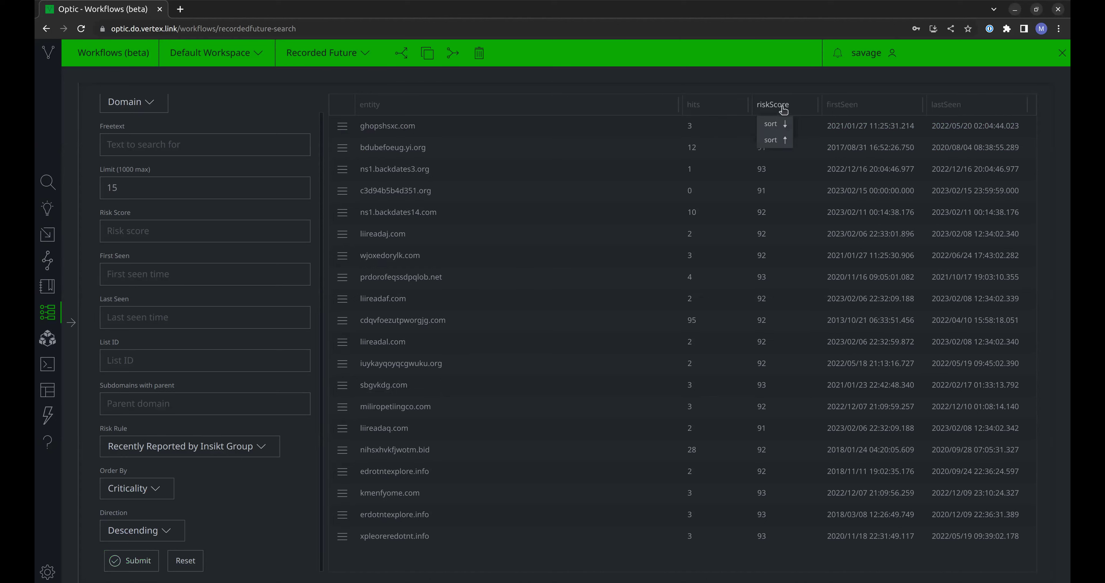
click(787, 127)
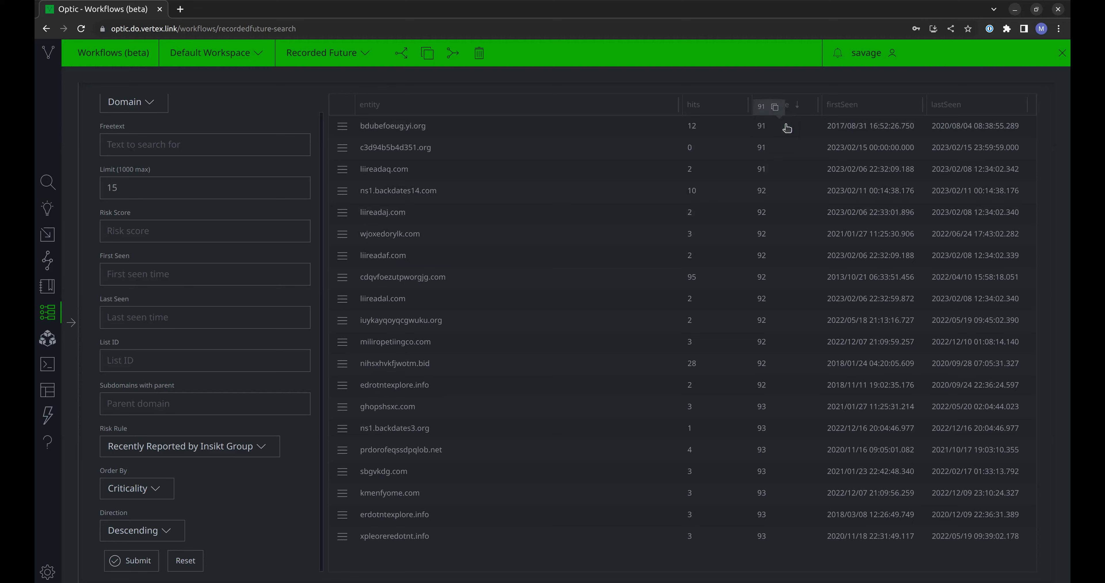
click(796, 106)
click(786, 141)
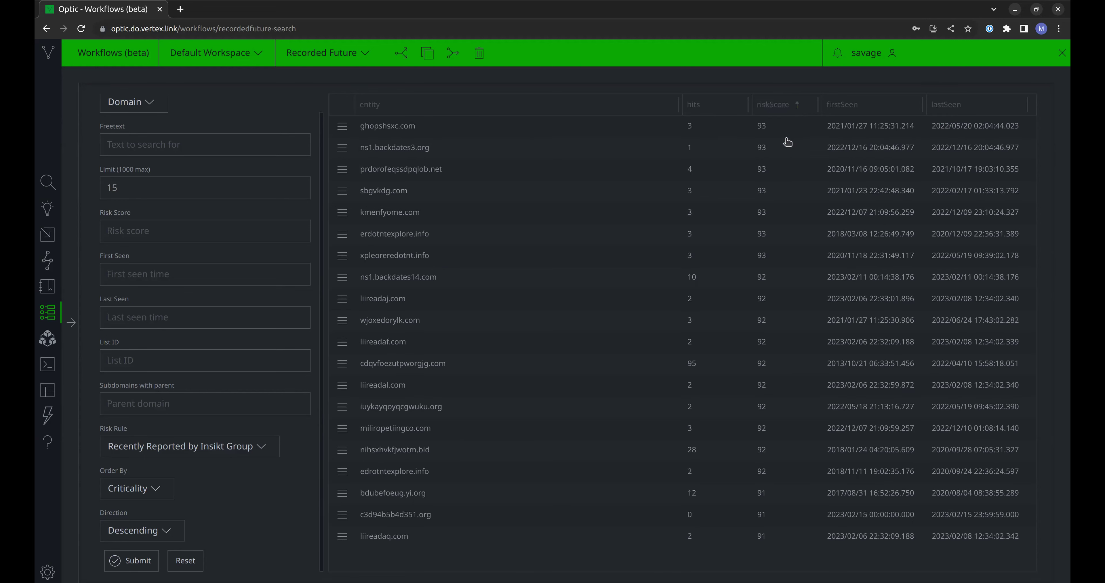